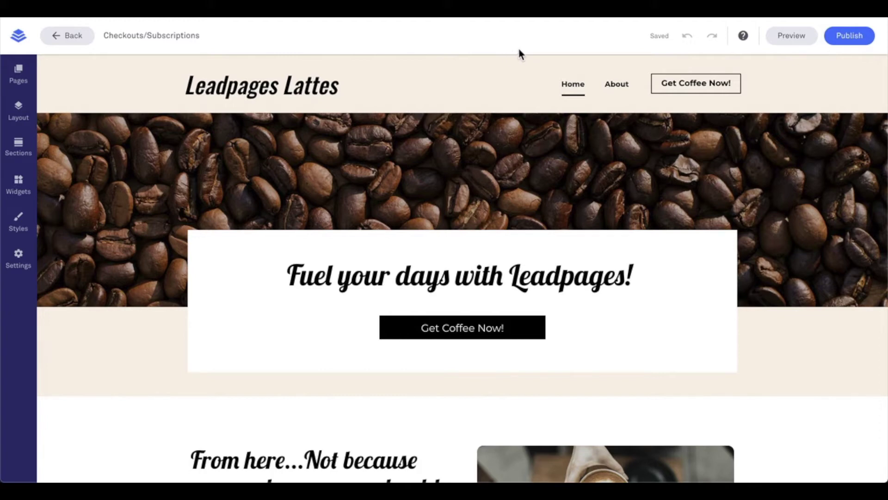
# Search the Help articles about checkouts, then dismiss the Help panel.
pyautogui.click(743, 35)
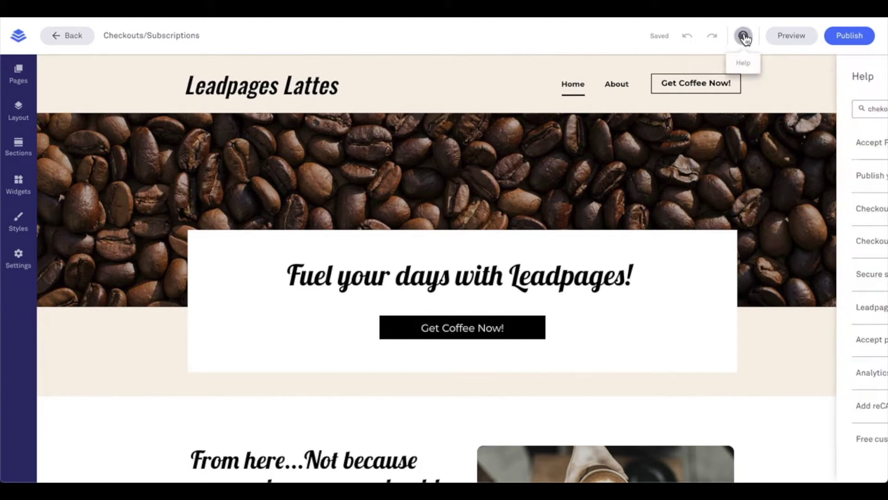
pyautogui.click(741, 109)
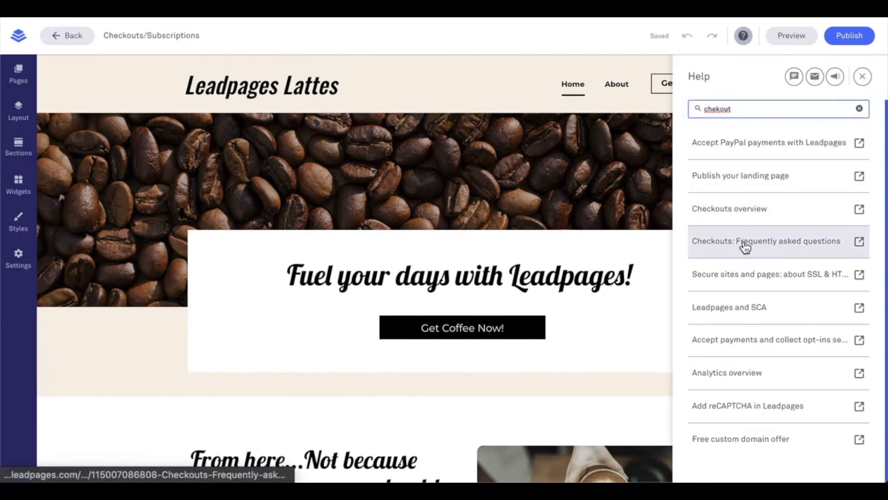
pyautogui.click(863, 77)
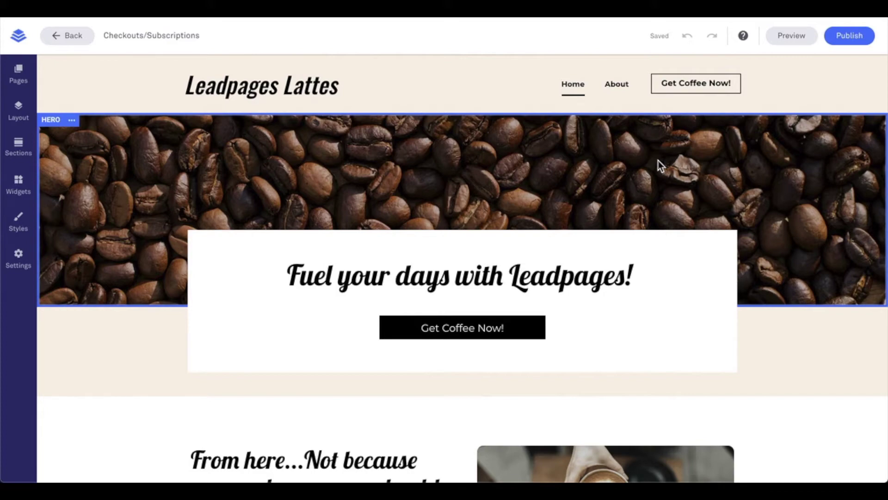
# Drag a Checkout widget from Widgets under the 'Just One Please' heading.
pyautogui.scroll(-15, 626, 185)
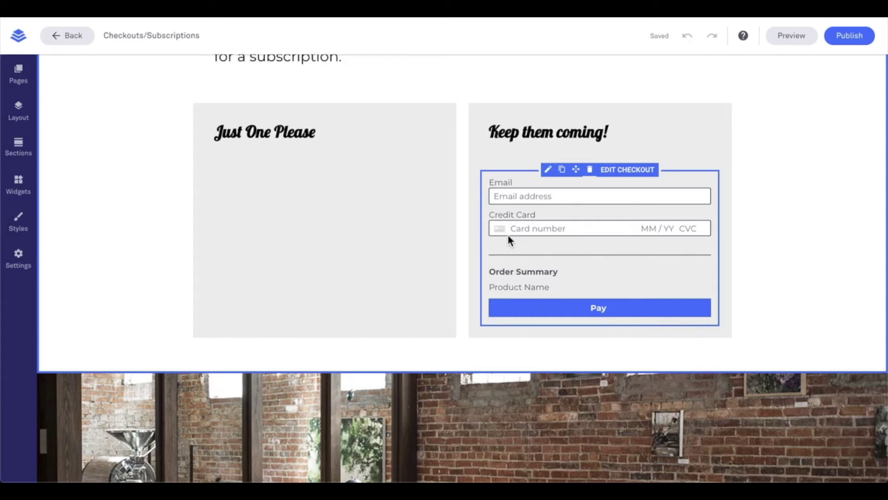
pyautogui.click(18, 183)
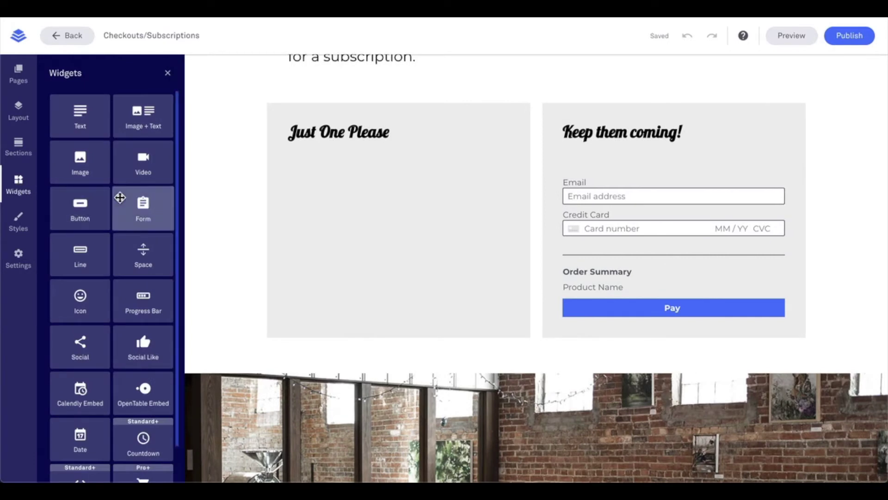
pyautogui.scroll(-1, 119, 198)
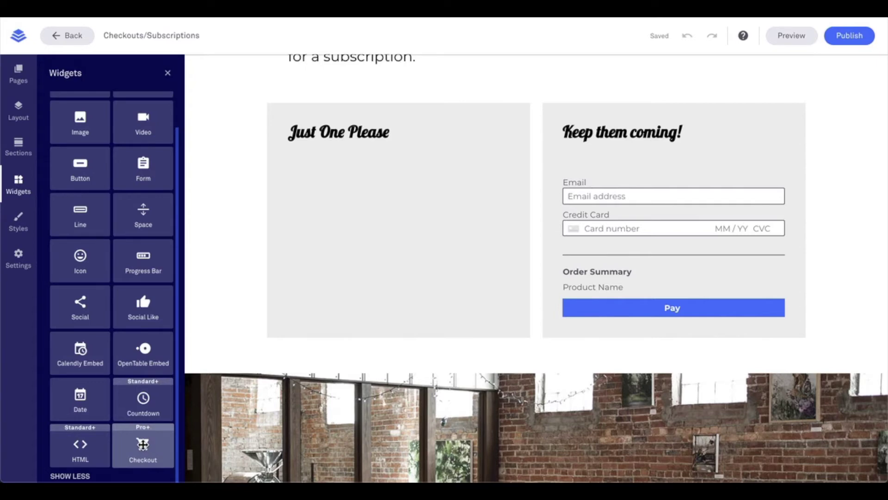
pyautogui.moveTo(143, 445); pyautogui.dragTo(405, 151)
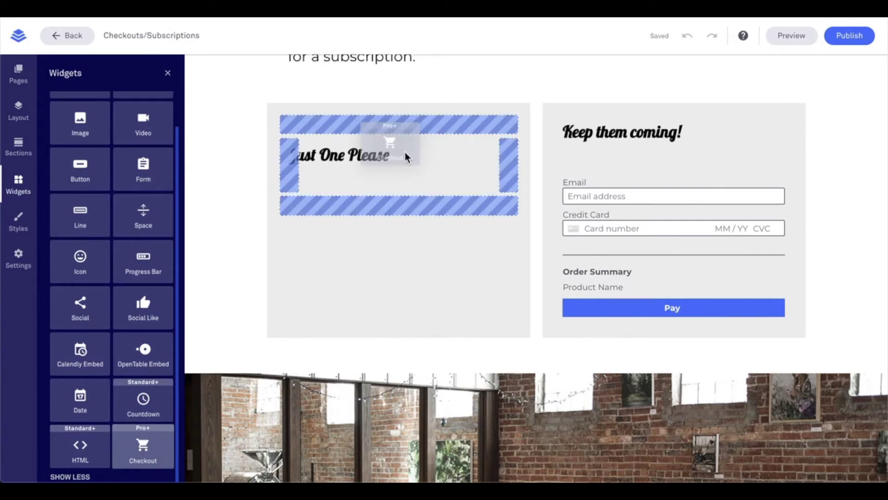
pyautogui.moveTo(405, 153); pyautogui.dragTo(397, 208)
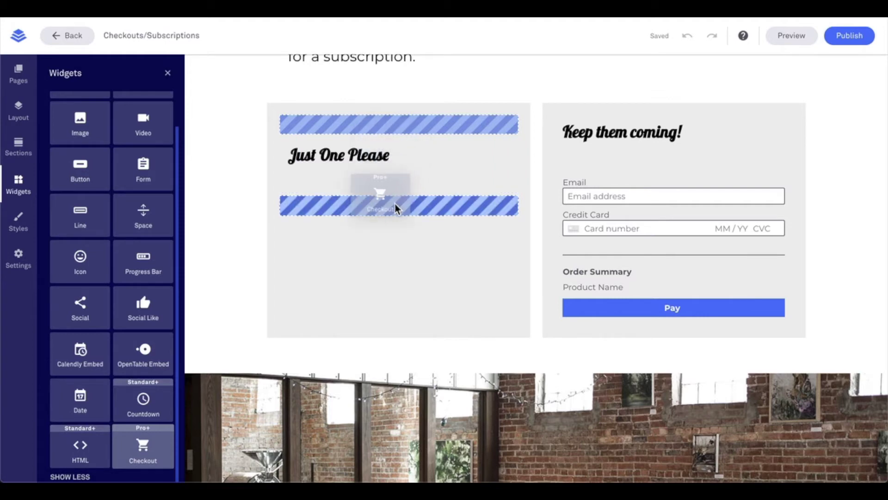
pyautogui.moveTo(396, 207); pyautogui.dragTo(395, 206)
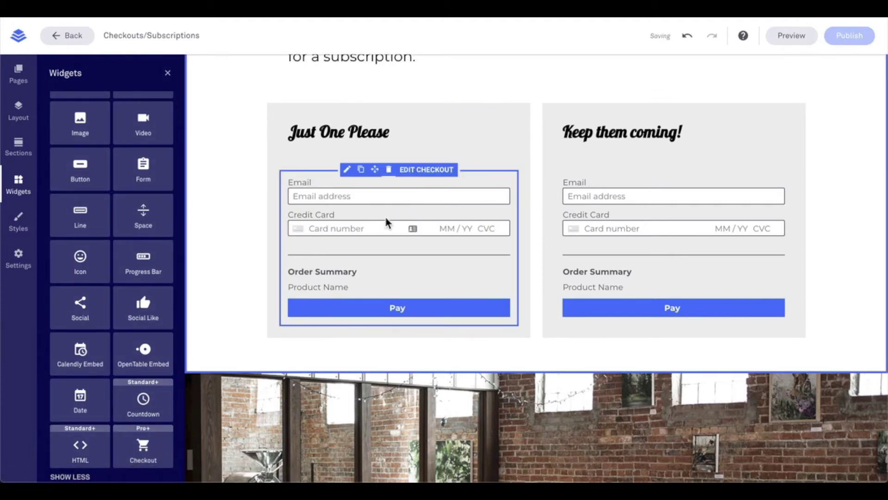
# Open the new checkout's Edit Your Form settings on the Payments step.
pyautogui.click(386, 221)
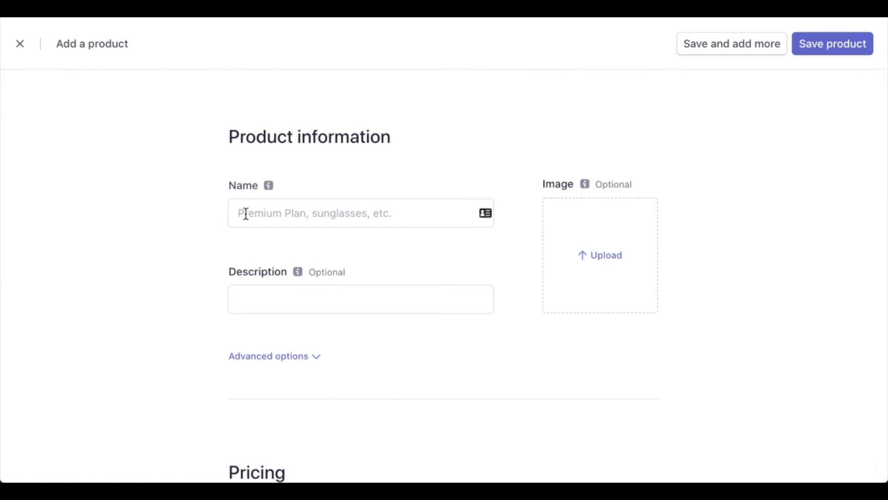
# Scroll Stripe's Add a product form down to the Pricing section.
pyautogui.scroll(-2, 240, 237)
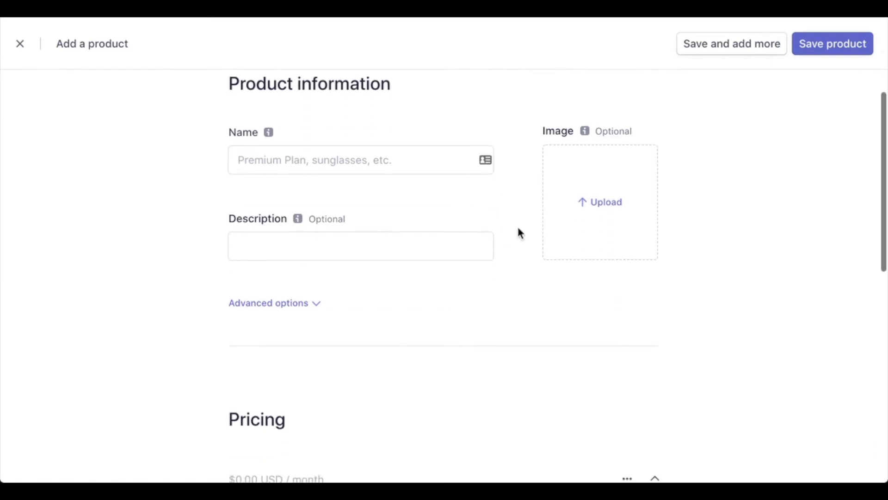
pyautogui.scroll(-5, 381, 238)
pyautogui.scroll(-3, 383, 244)
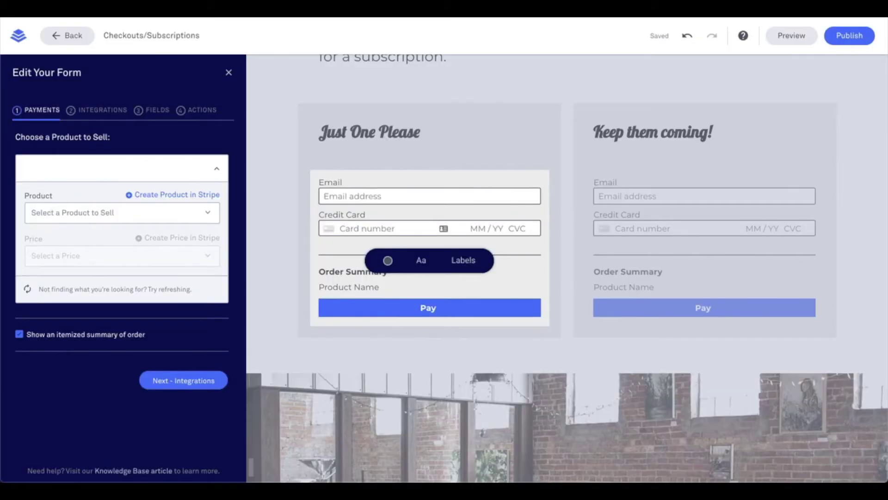
# Set the Just One Please checkout to sell Coffee Beans at $15.99.
pyautogui.click(142, 221)
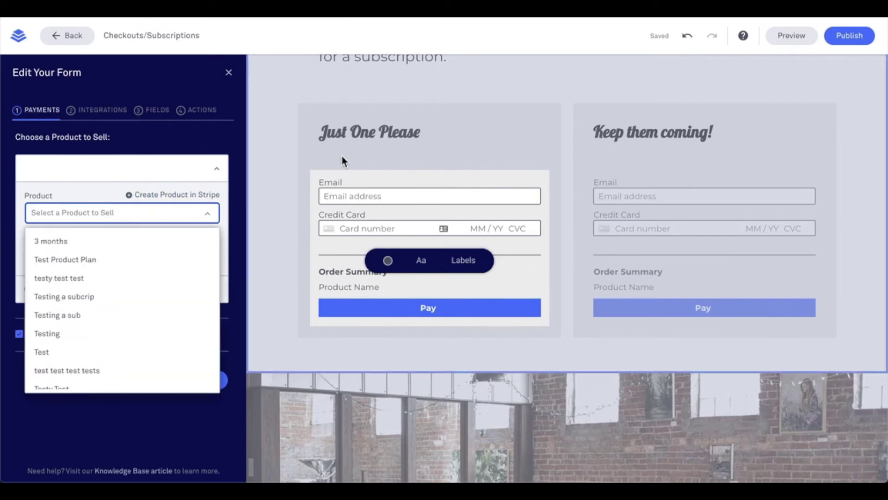
pyautogui.scroll(-4, 121, 250)
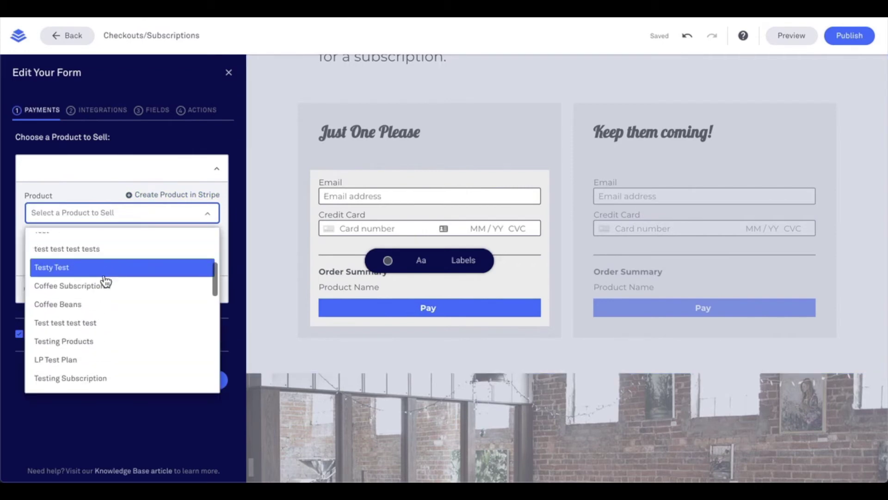
pyautogui.click(94, 303)
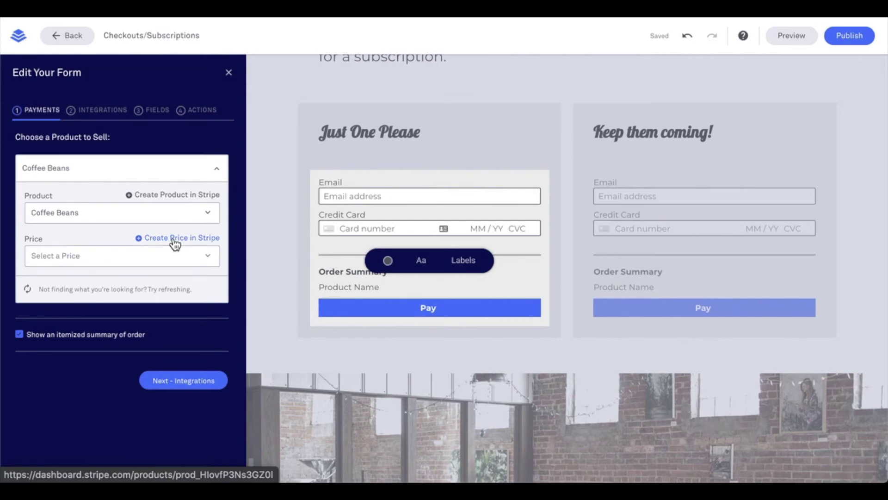
pyautogui.click(152, 261)
pyautogui.click(134, 289)
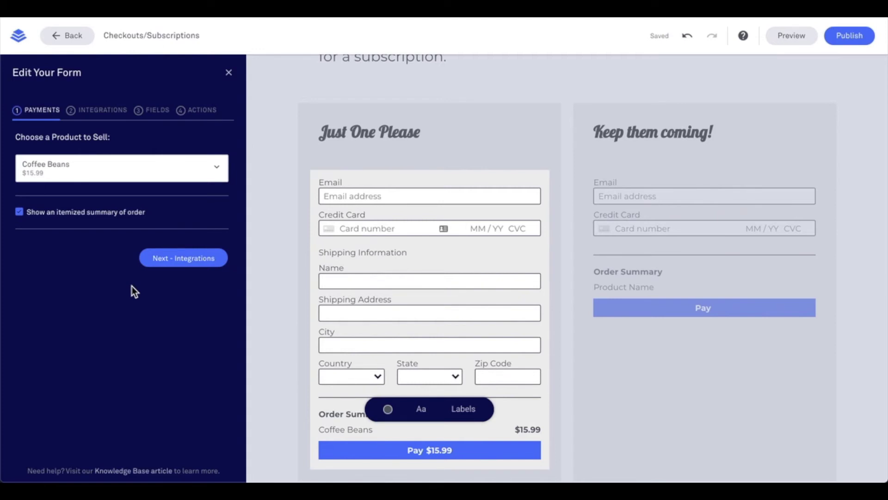
# Step through Integrations, Fields and Actions, keeping the default thank-you page, and save the Coffee Beans checkout.
pyautogui.click(171, 262)
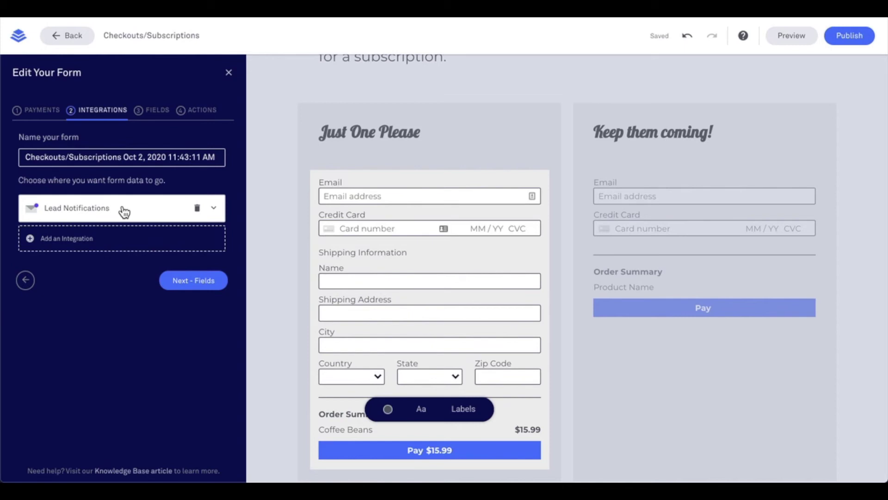
pyautogui.click(180, 283)
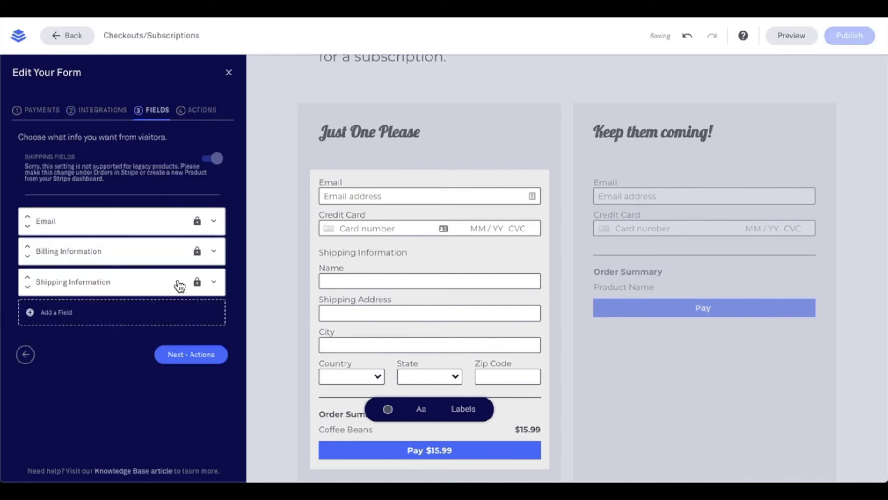
pyautogui.click(190, 355)
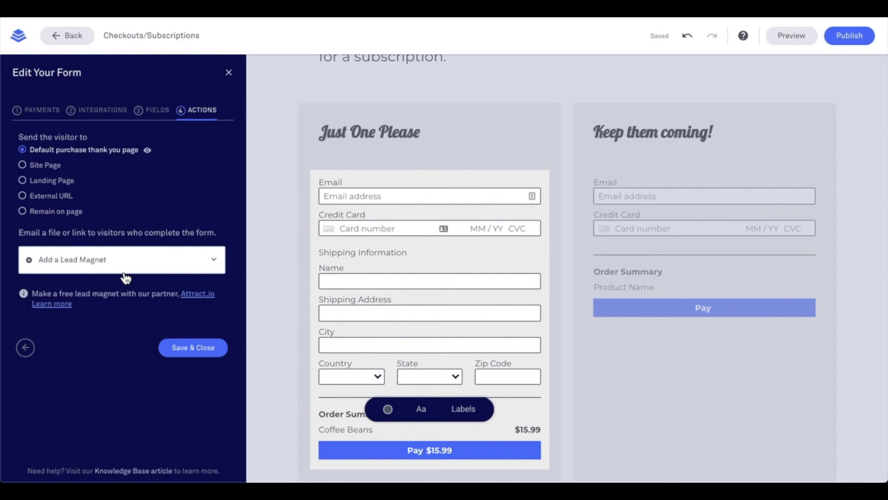
pyautogui.click(194, 347)
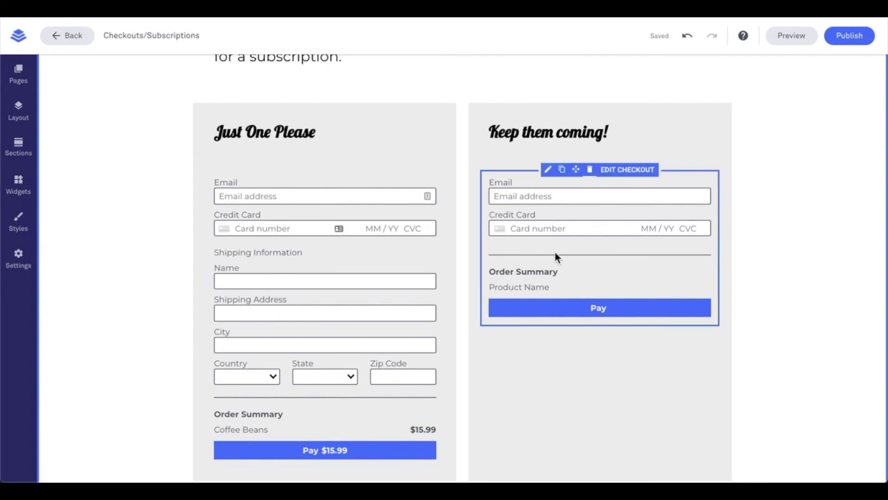
# Set the second checkout to Coffee Subscription at Coffee Monthly $9.99 / month.
pyautogui.click(618, 169)
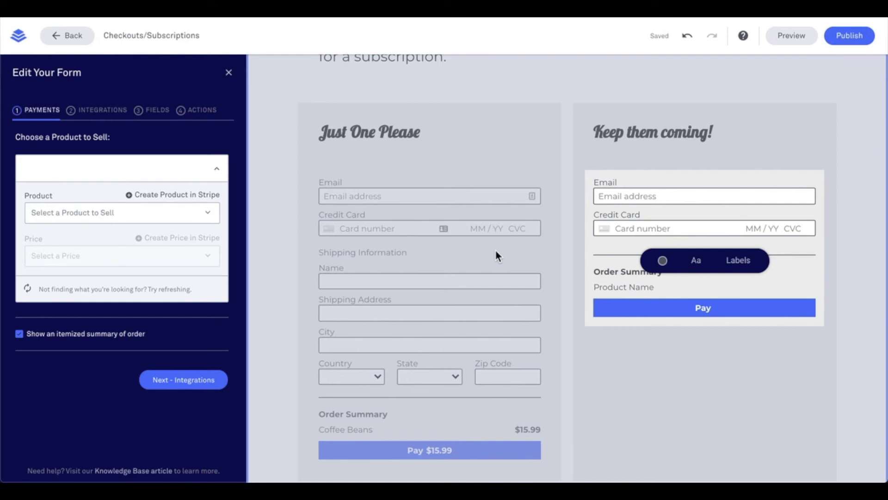
pyautogui.click(206, 215)
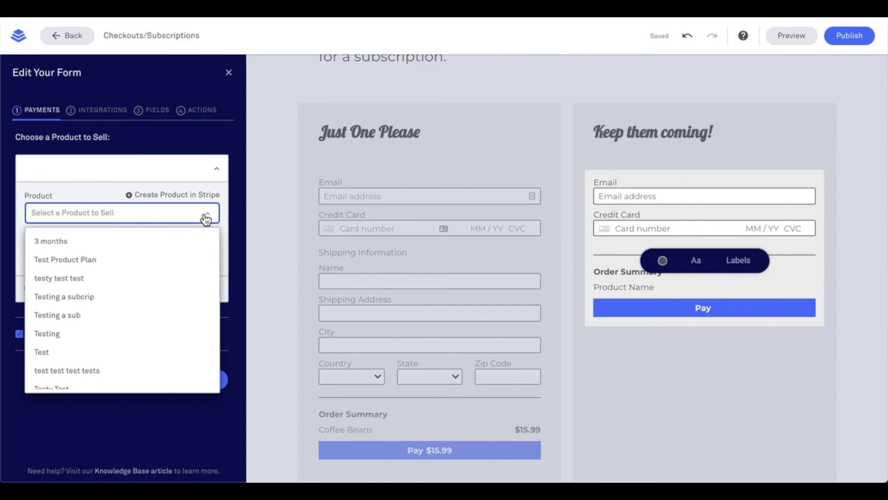
pyautogui.click(206, 217)
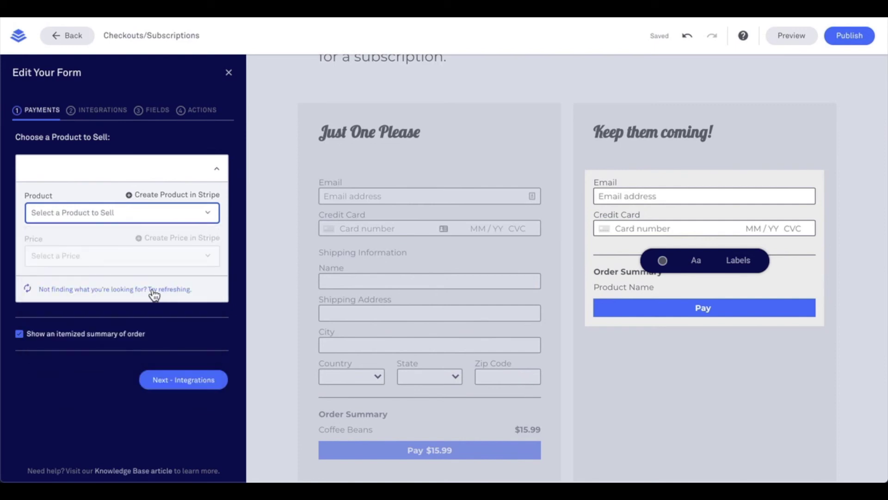
pyautogui.click(204, 217)
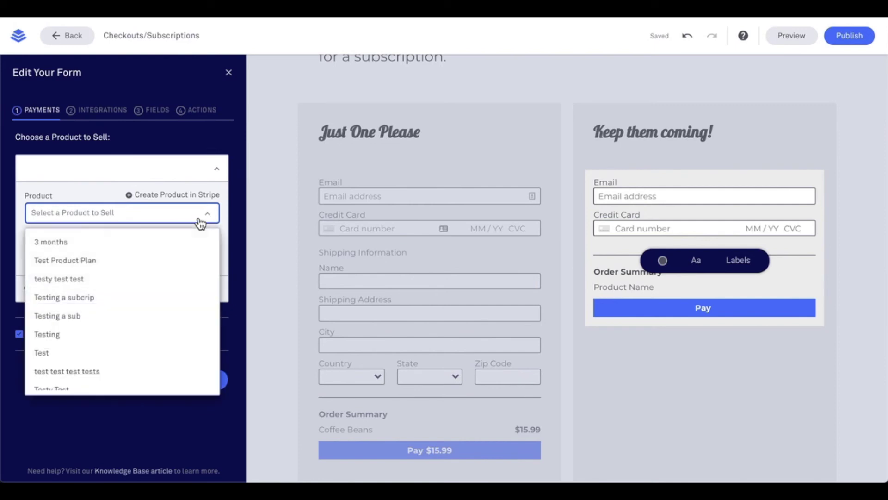
pyautogui.scroll(-2, 178, 283)
pyautogui.scroll(-1, 176, 294)
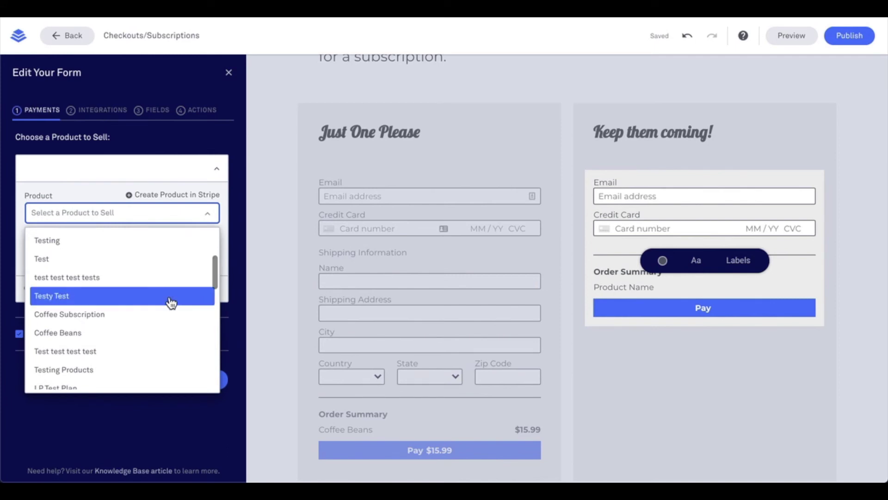
pyautogui.click(158, 314)
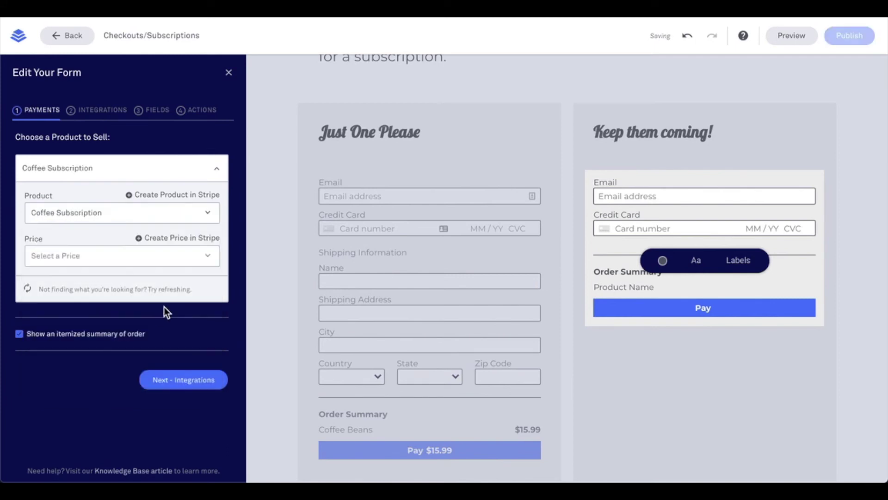
pyautogui.click(185, 256)
pyautogui.click(182, 291)
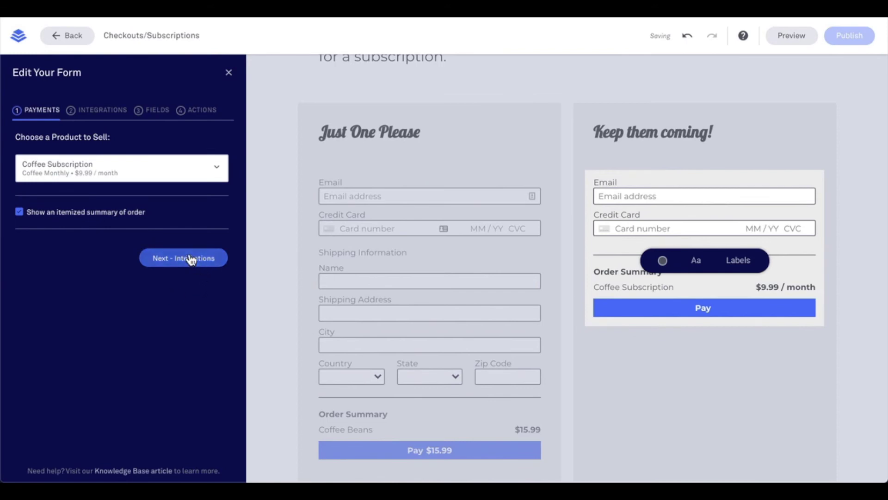
# Switch on Shipping Fields for the Coffee Subscription checkout and save it.
pyautogui.click(192, 258)
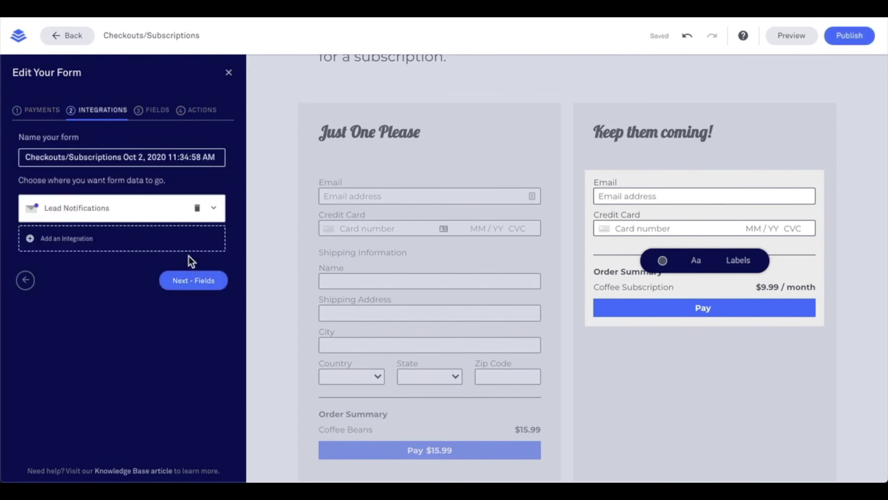
pyautogui.click(185, 280)
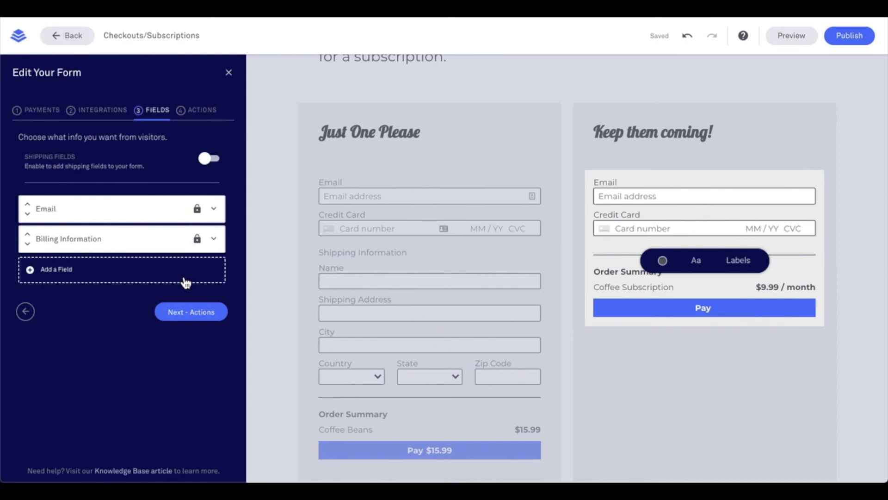
pyautogui.click(210, 160)
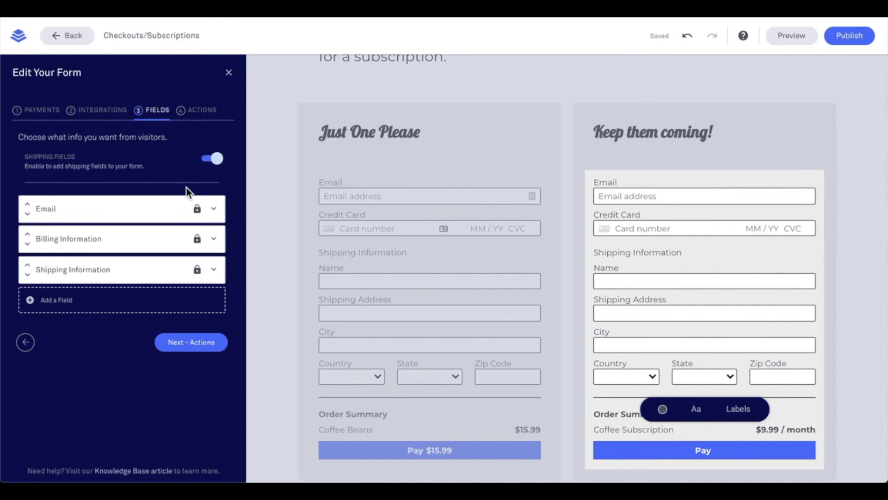
pyautogui.click(185, 345)
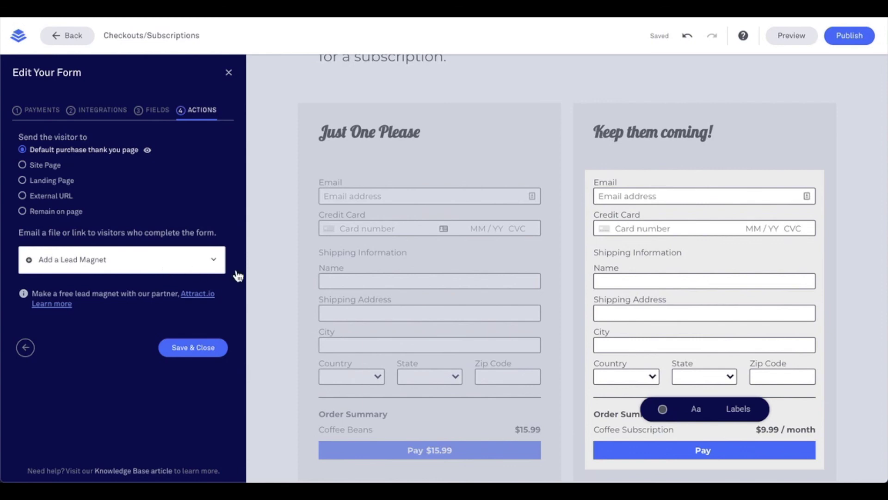
pyautogui.click(218, 348)
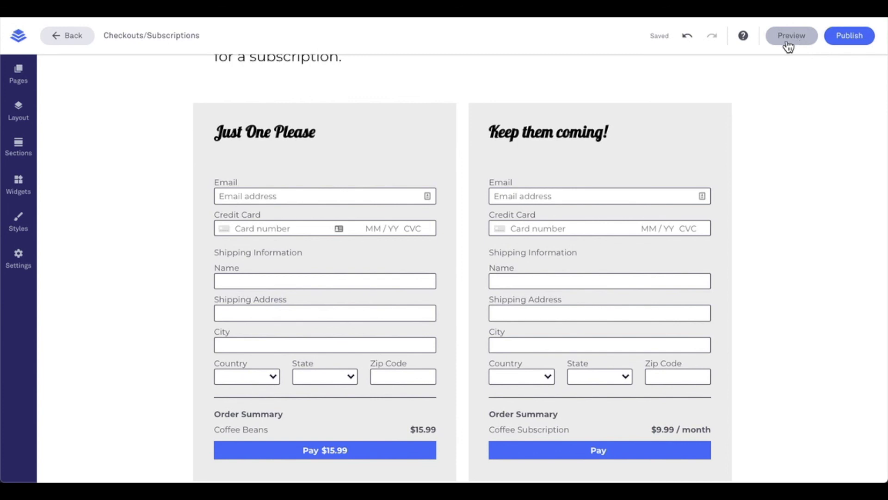
# Reopen the Help panel showing articles about checkouts.
pyautogui.click(744, 40)
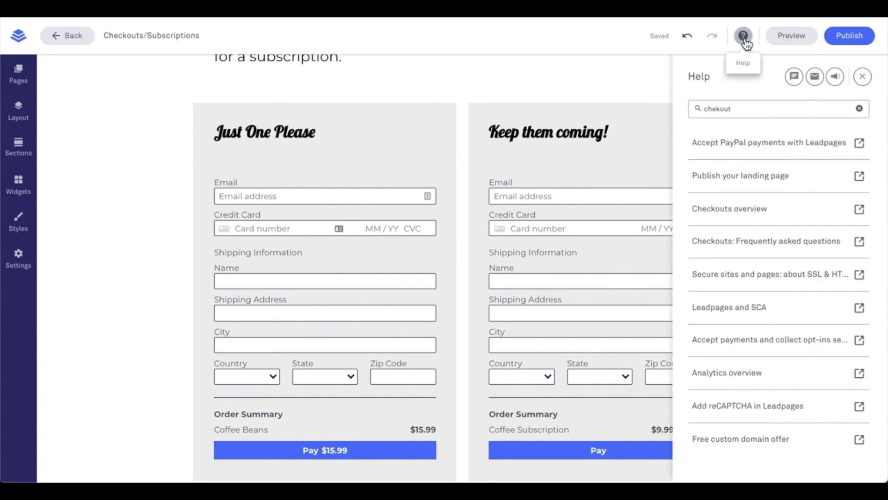